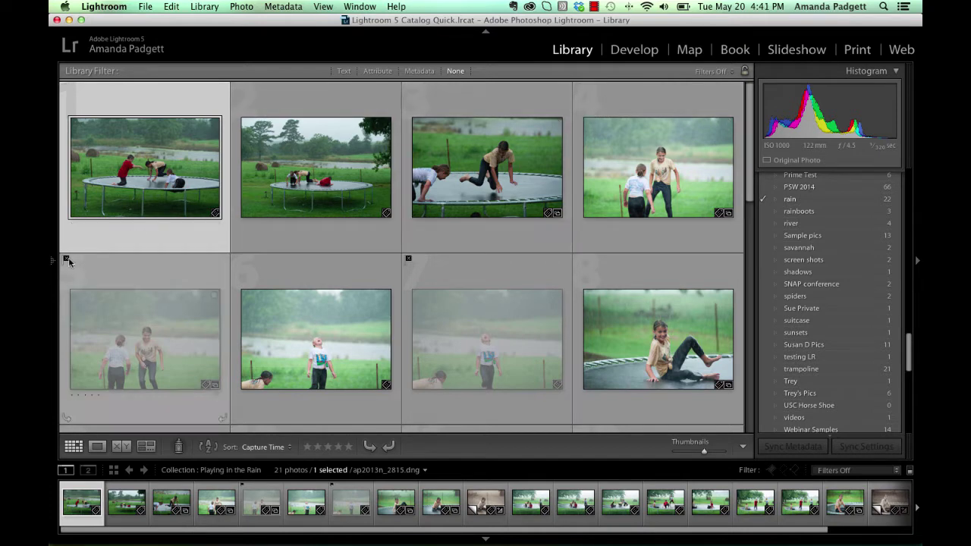
Step: Show the Catalog panel alongside the collections in the left panel
mouse_move(50, 260)
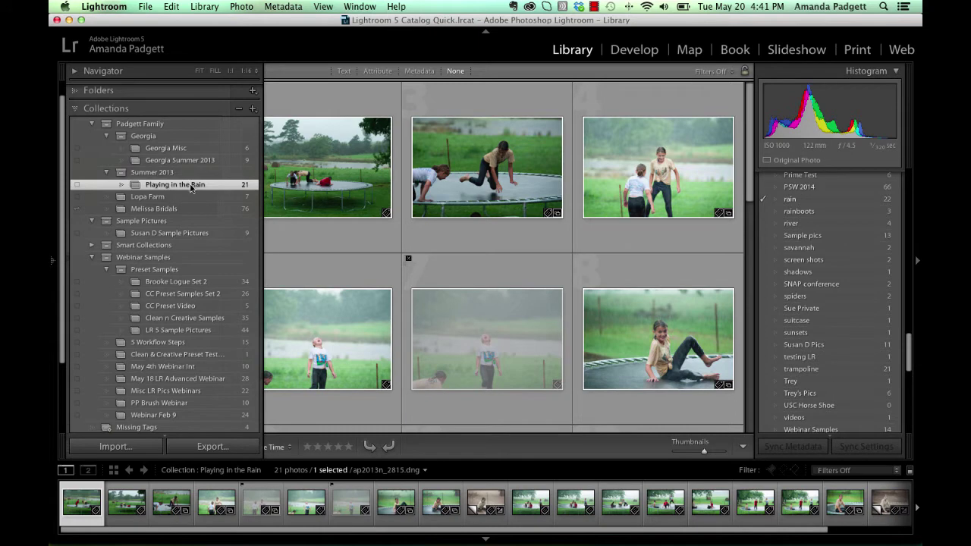
key(ctrl+super+1)
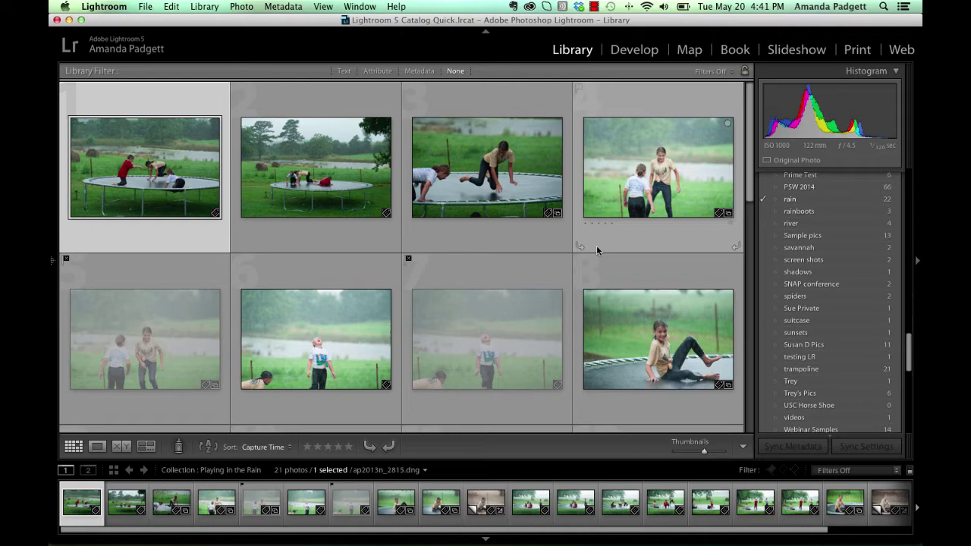
scroll(596, 250, down, 10)
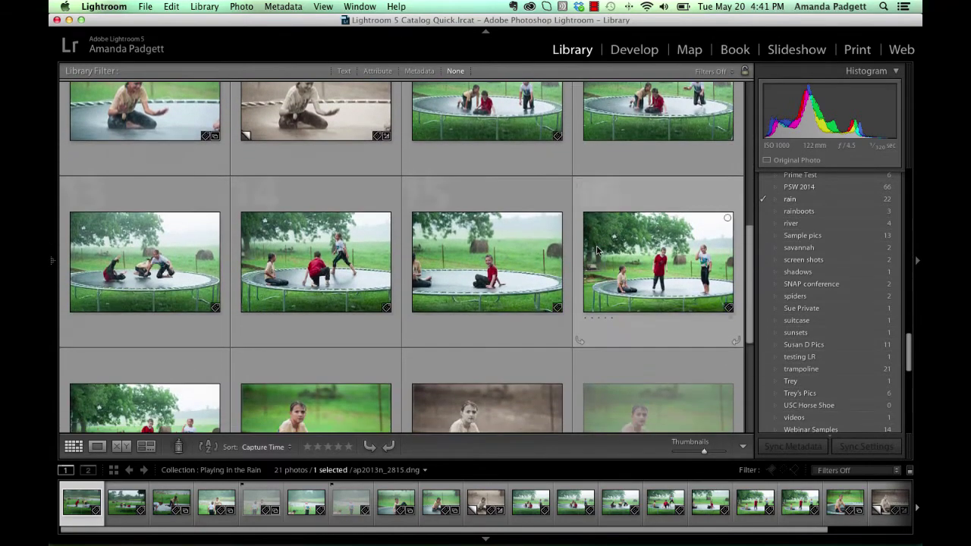
scroll(596, 250, down, 4)
scroll(596, 250, up, 3)
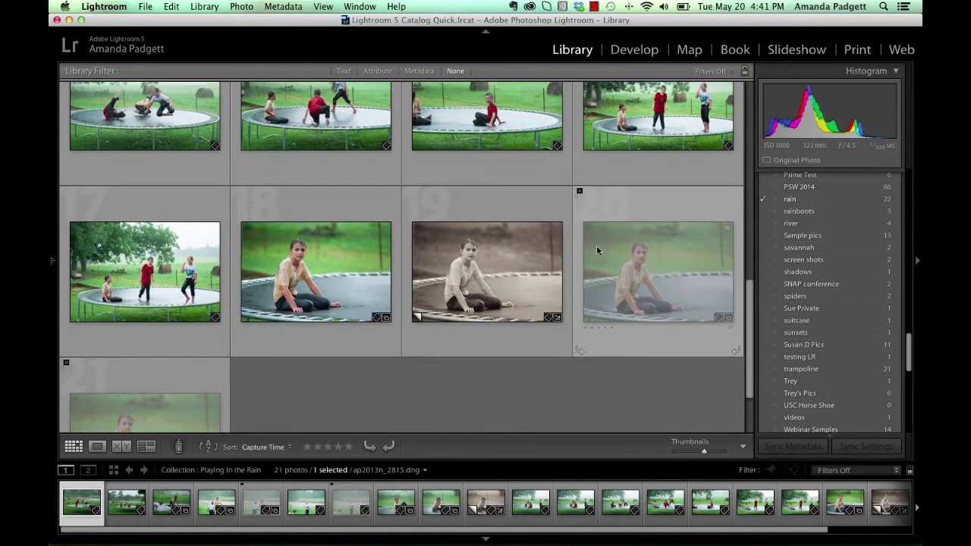
scroll(596, 250, down, 1)
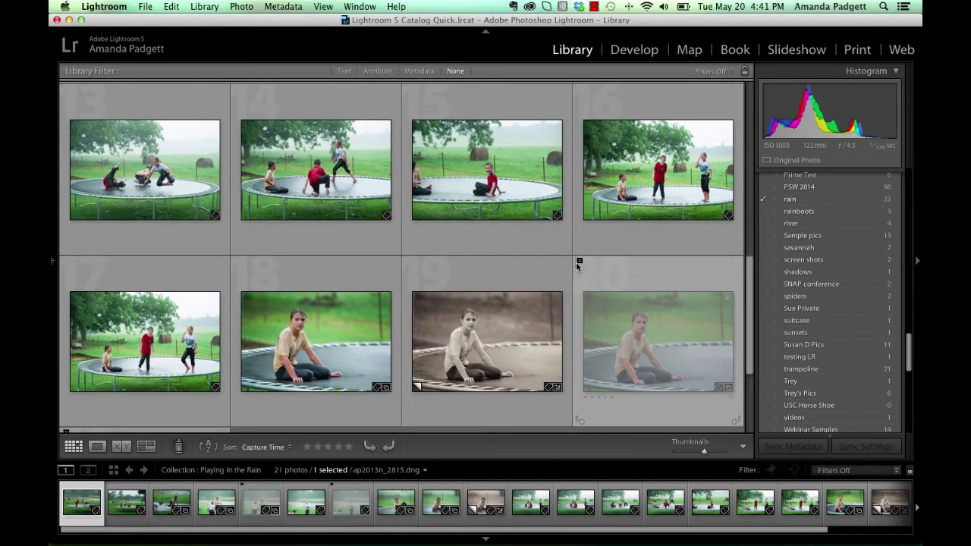
Step: Apply the Rejected filter preset from the filmstrip Filter dropdown
click(869, 471)
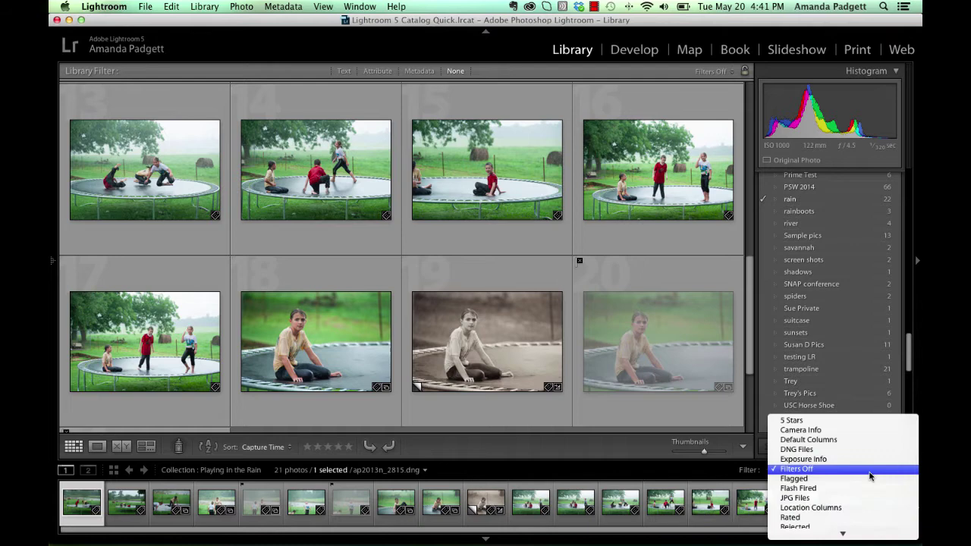
scroll(869, 476, down, 3)
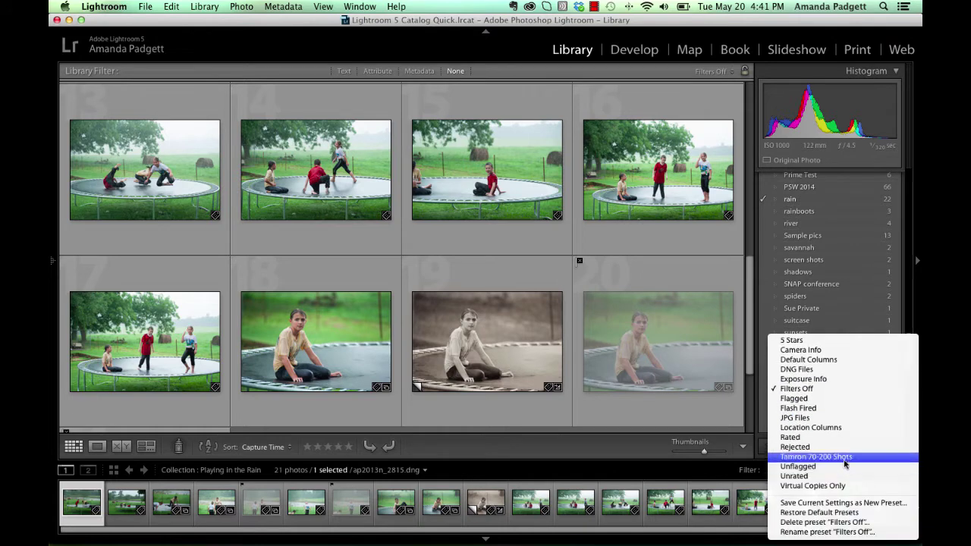
click(840, 448)
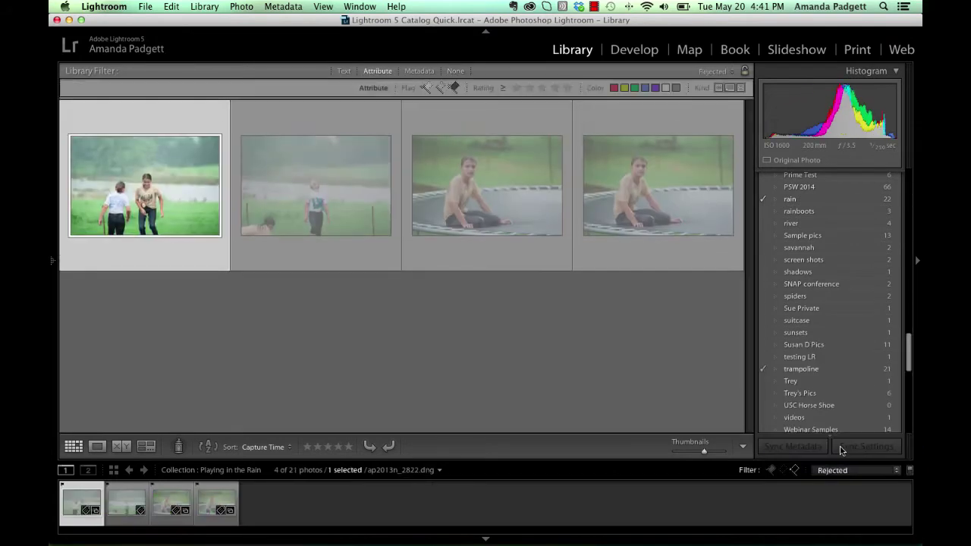
Step: Look at the Edit > Select by Flag commands and close the menu without choosing one
click(172, 7)
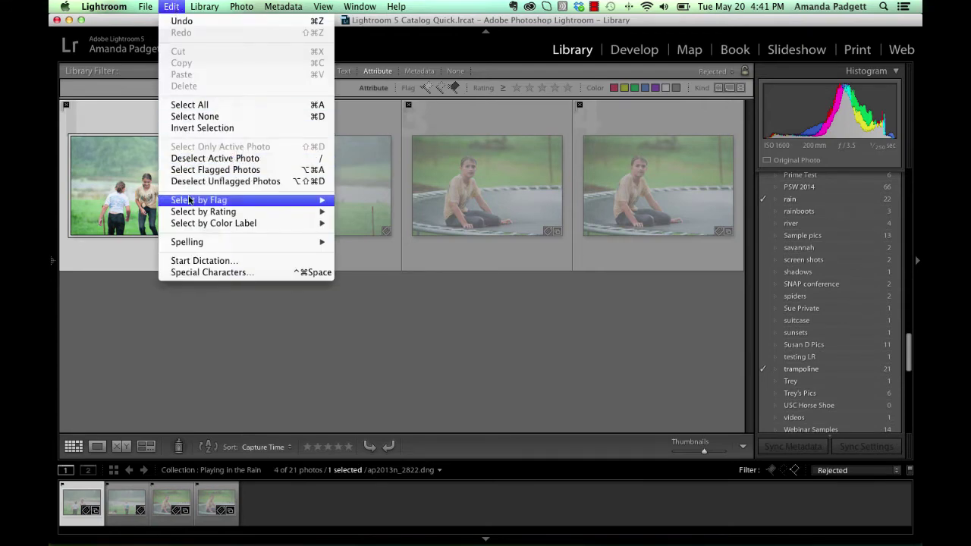
mouse_move(191, 201)
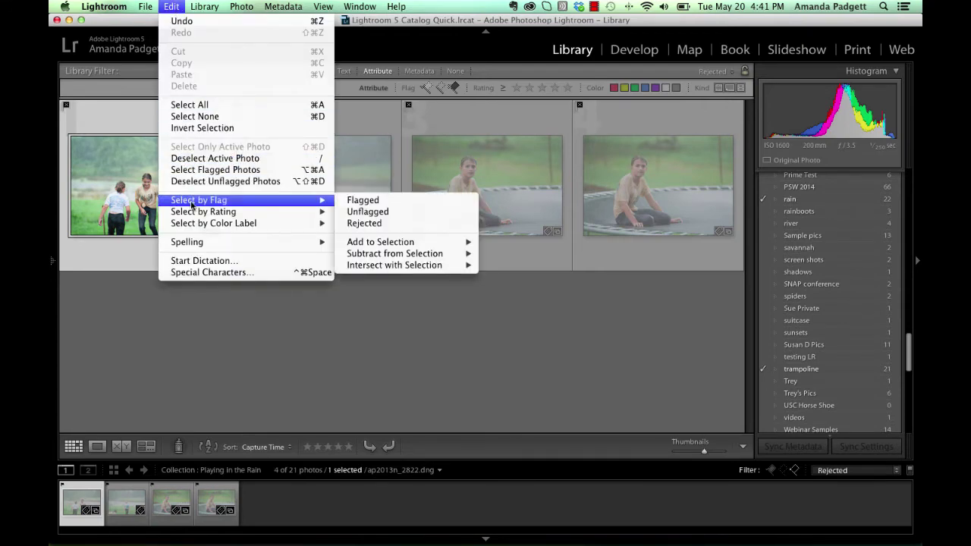
click(448, 318)
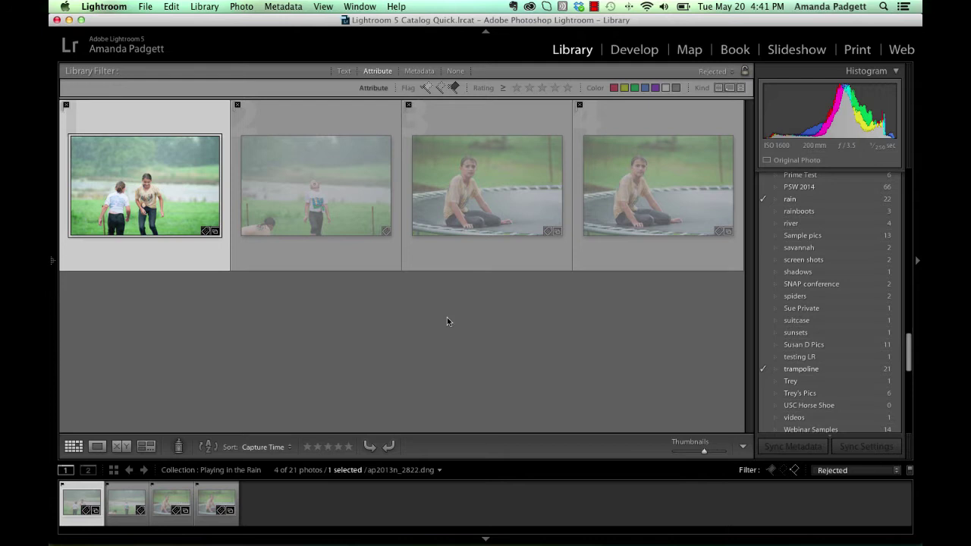
Step: Select all four rejected photos, remove them from the collection, then undo the removal
key(super+a)
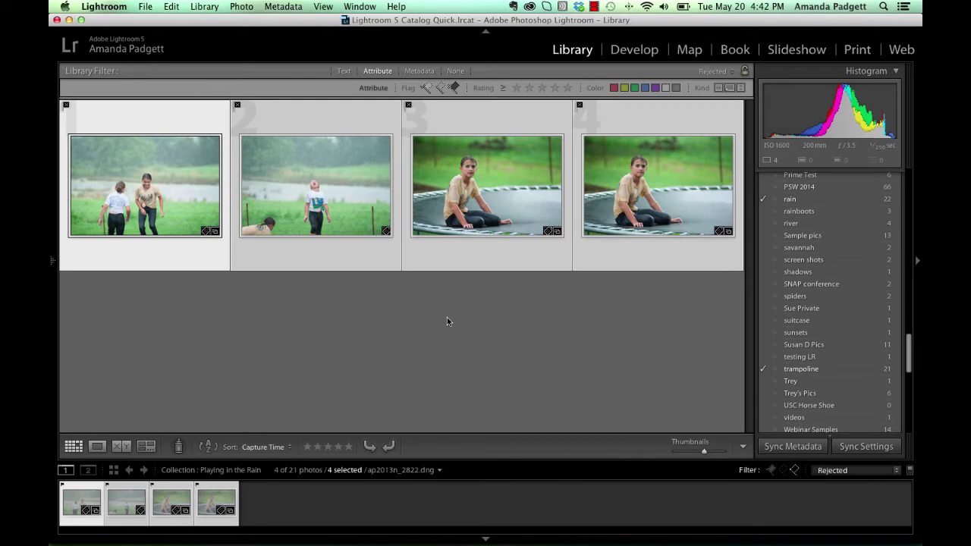
mouse_move(51, 289)
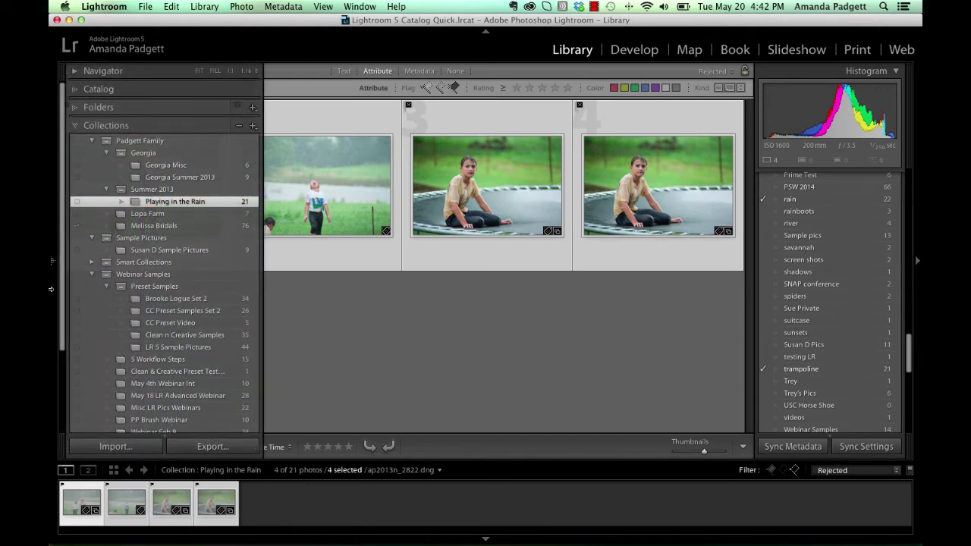
key(BackSpace)
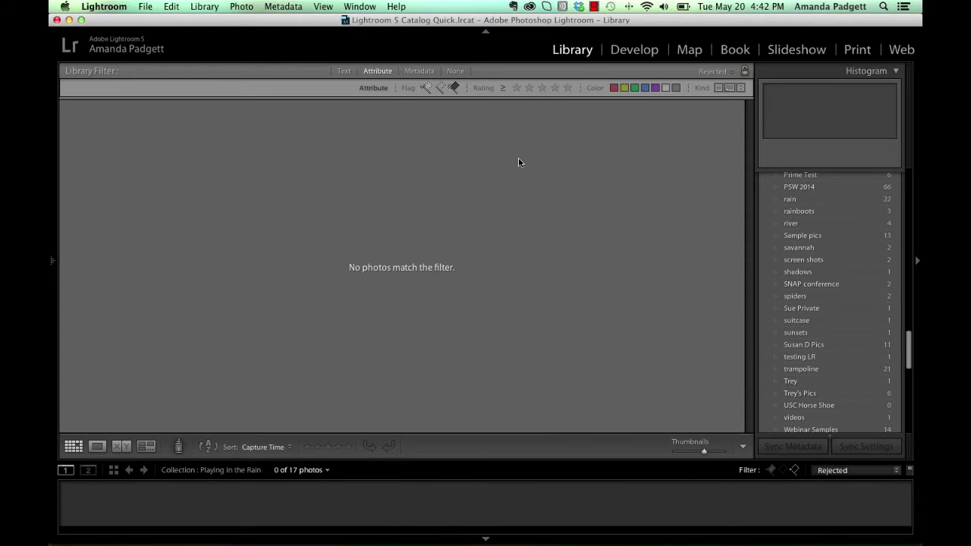
key(super+z)
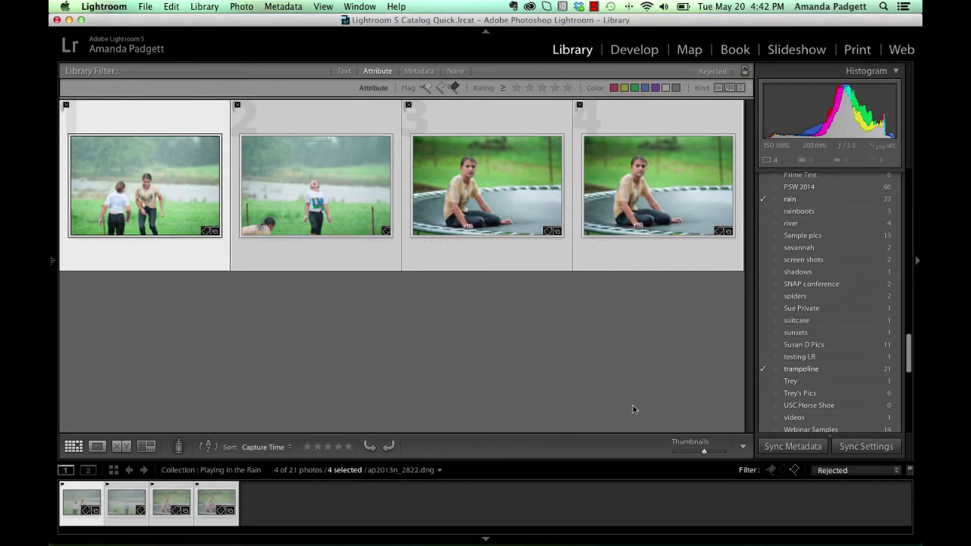
Step: Try the Filters Off and Virtual Copies Only presets, ending on JPG Files with 0 of 21 photos
click(834, 471)
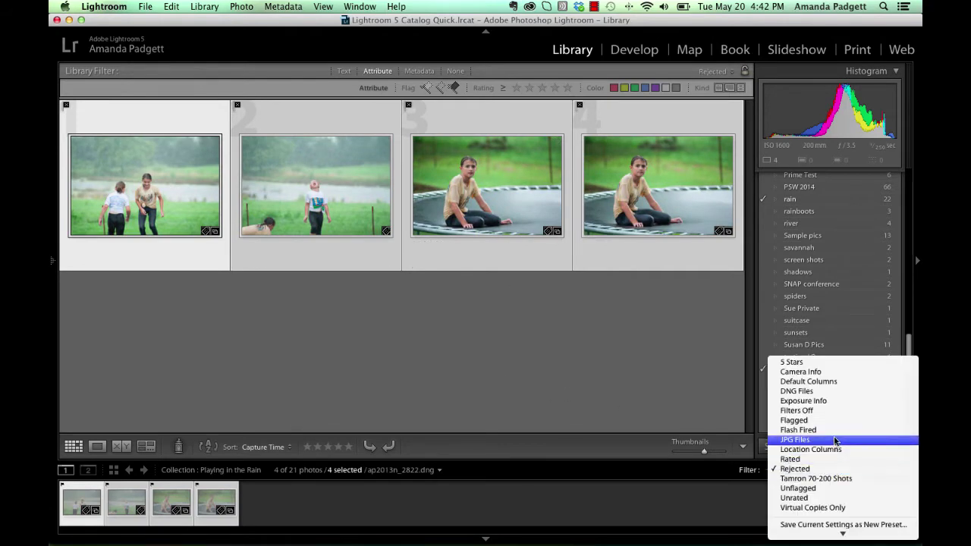
click(833, 410)
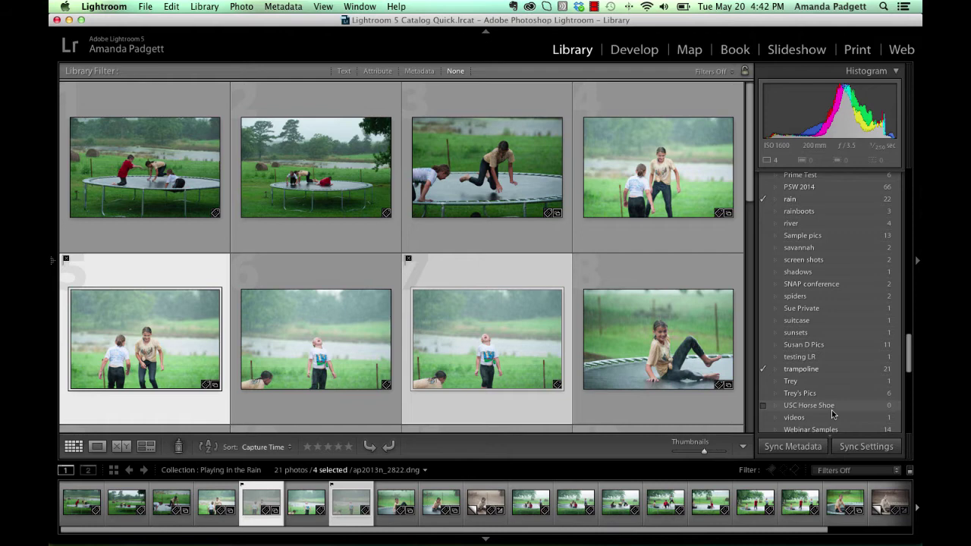
click(848, 471)
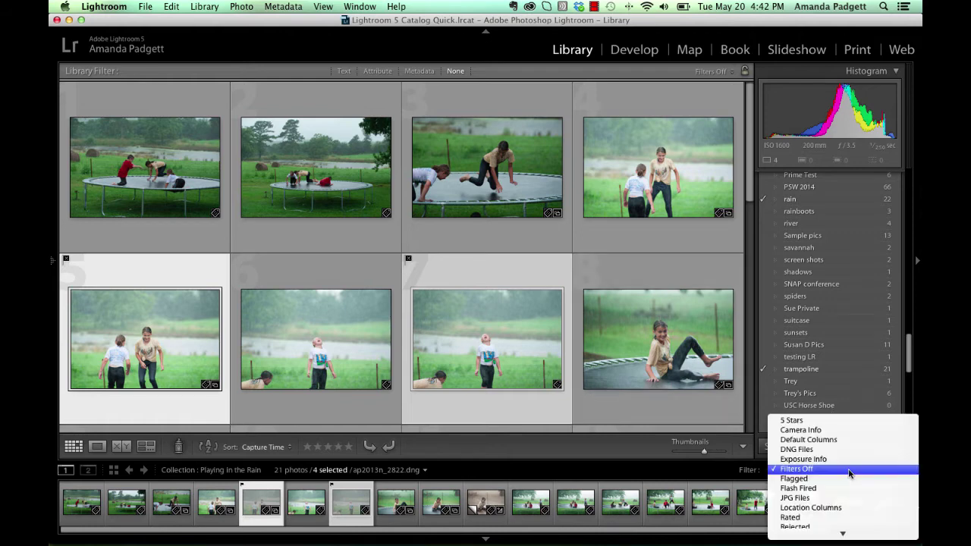
click(824, 479)
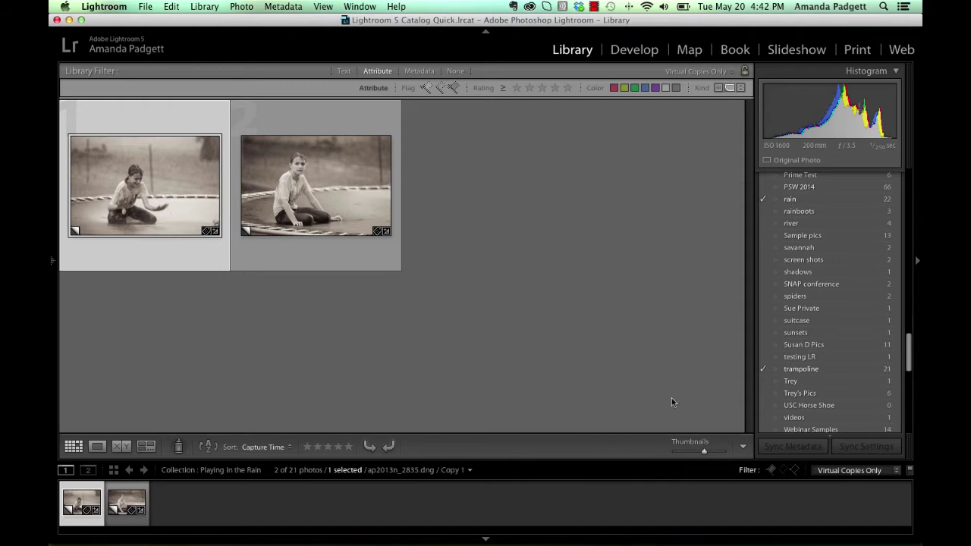
click(830, 470)
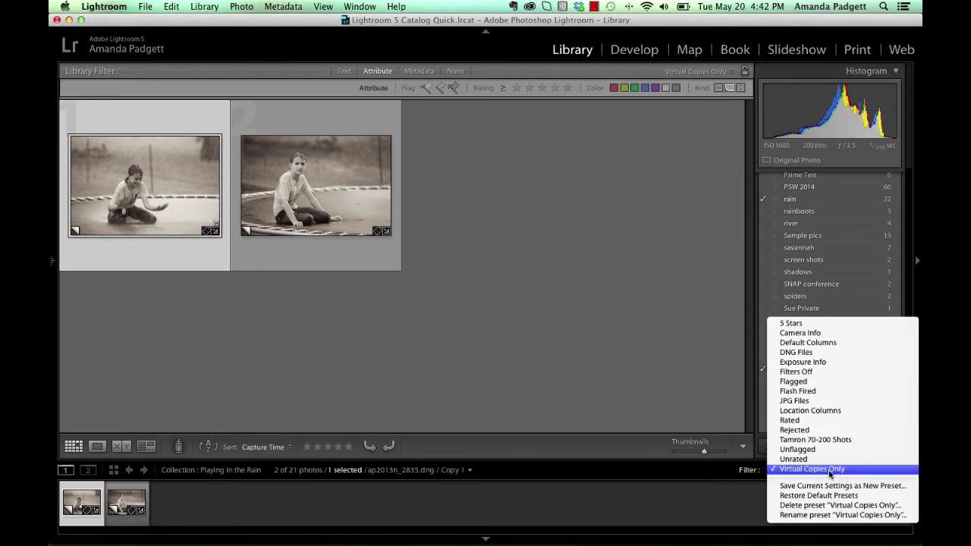
click(819, 401)
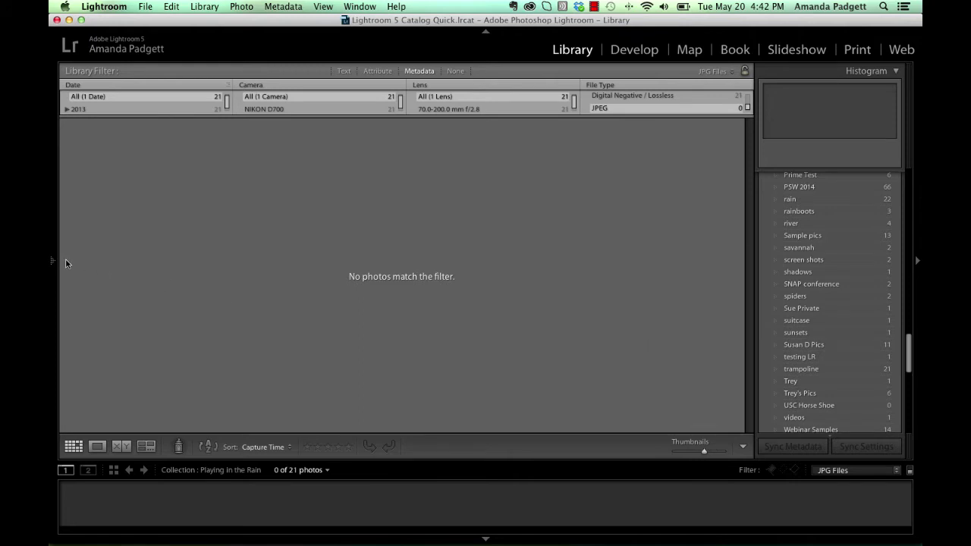
Step: Switch to Catalog > All Photographs and apply the JPG Files preset, showing 69 of 725
mouse_move(55, 263)
click(84, 91)
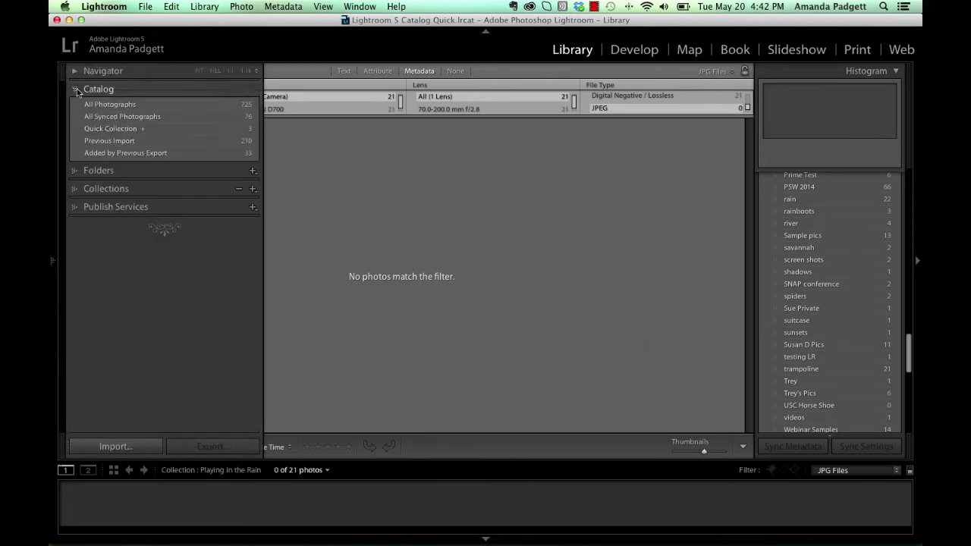
click(114, 104)
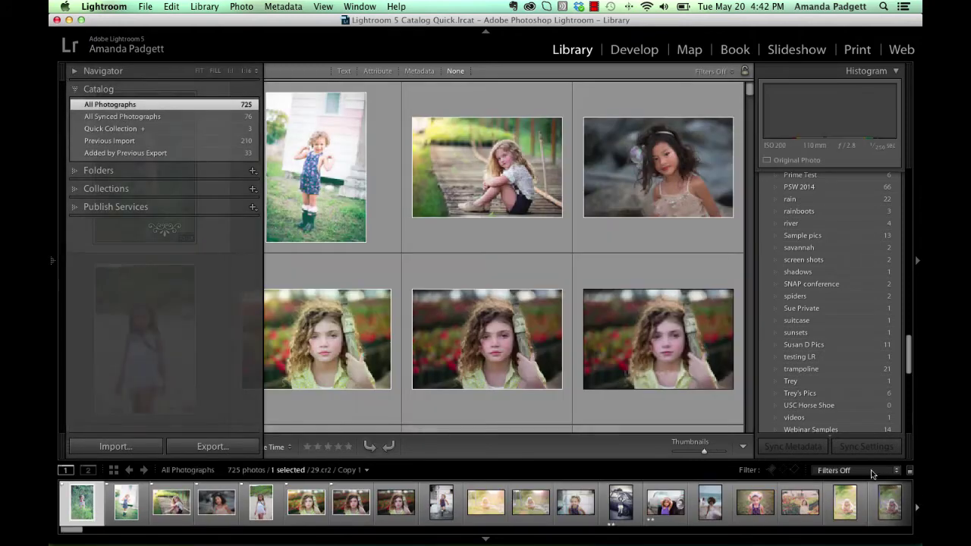
click(865, 470)
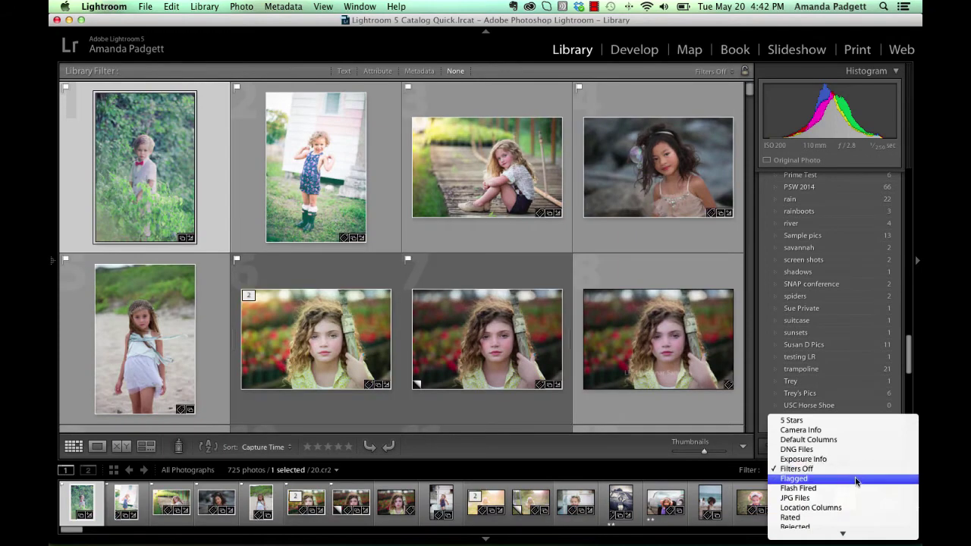
click(850, 497)
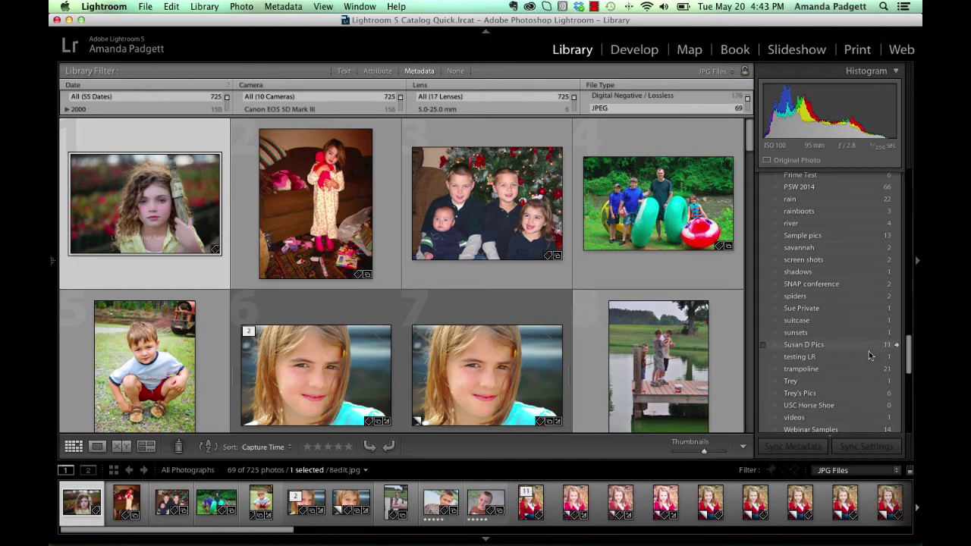
Step: Filter All Photographs by the rain keyword in the Keyword List, giving 22 of 725
click(897, 199)
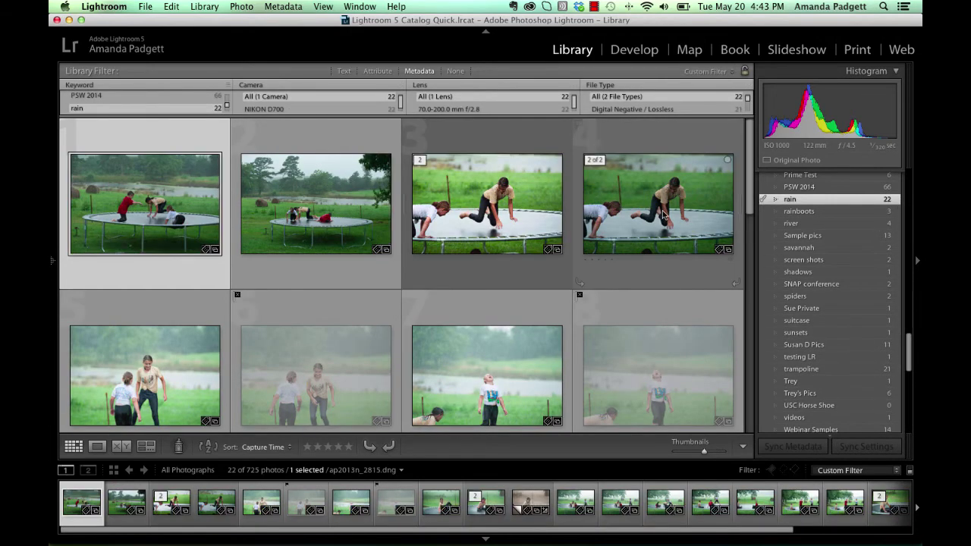
scroll(662, 212, down, 3)
scroll(662, 214, down, 10)
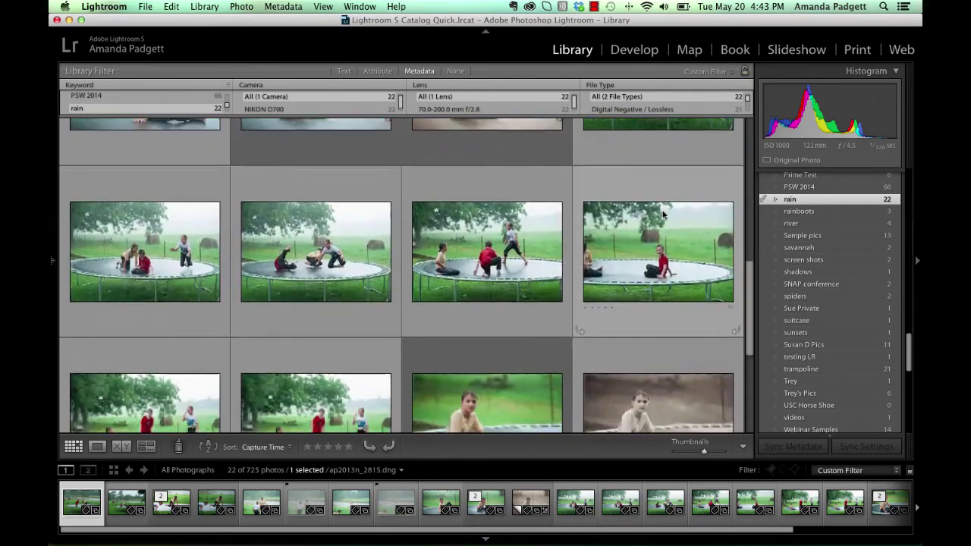
scroll(662, 215, up, 5)
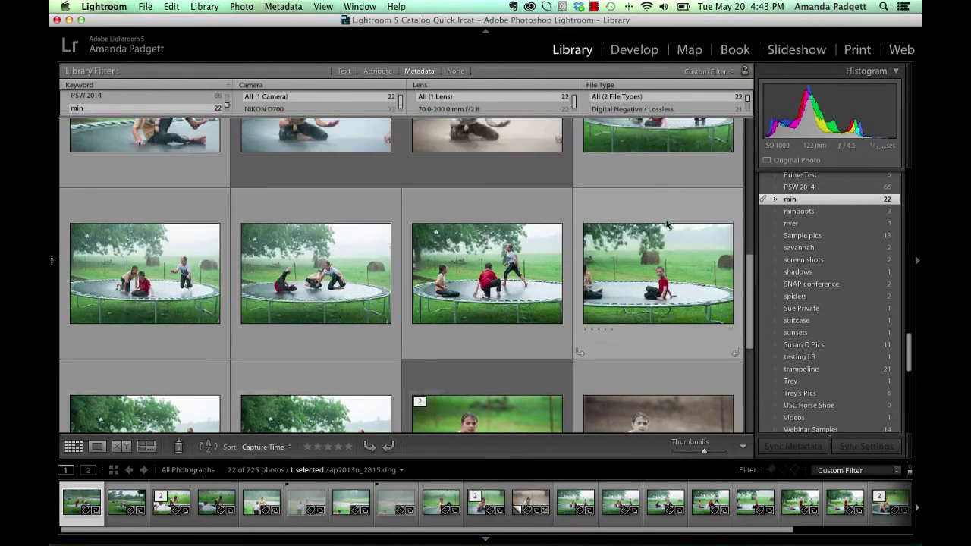
click(865, 472)
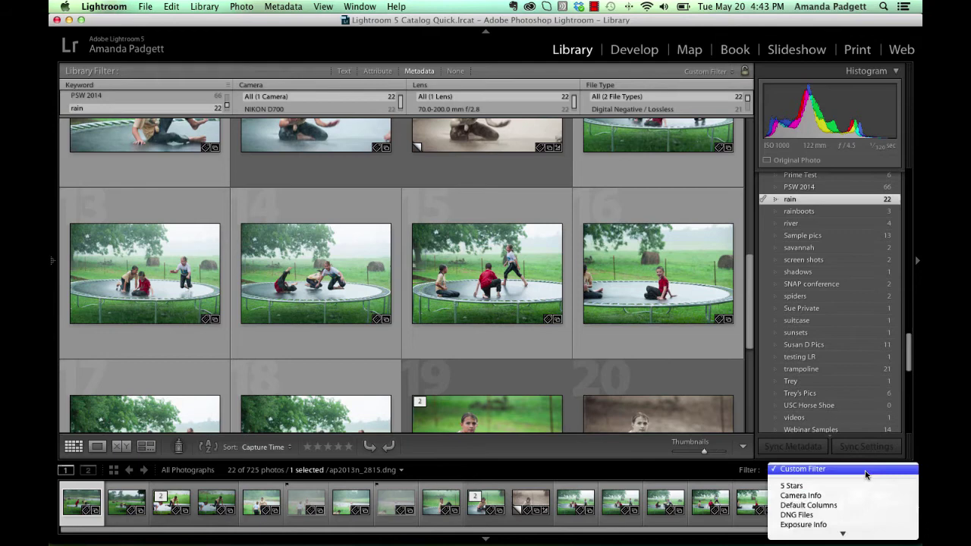
Step: Apply the Rejected preset to the rain photos, select all four, and request their deletion
scroll(865, 475, down, 5)
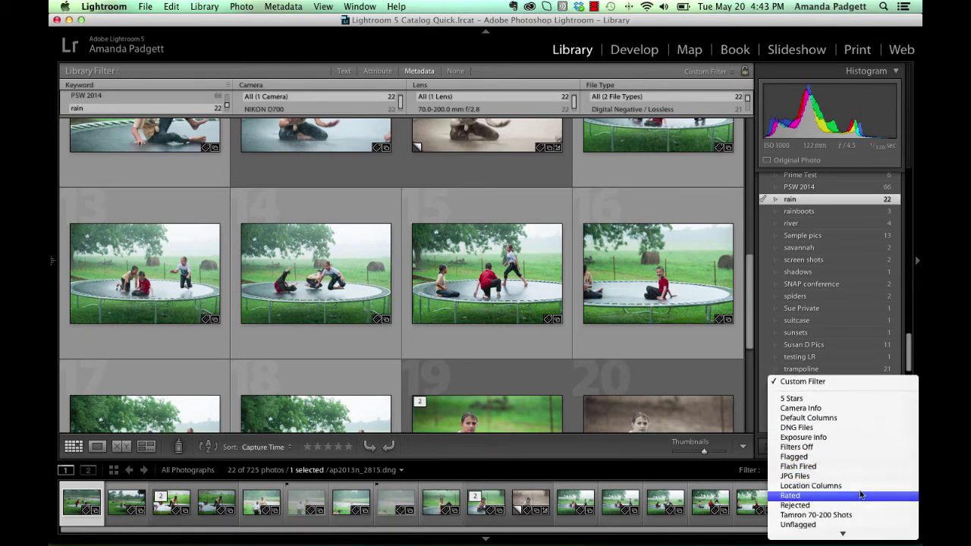
click(857, 503)
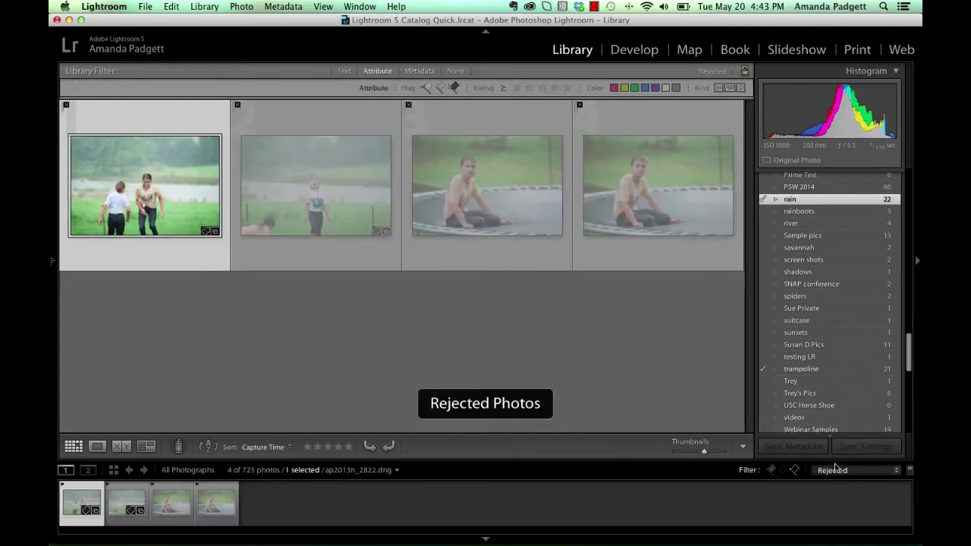
key(super+a)
key(Delete)
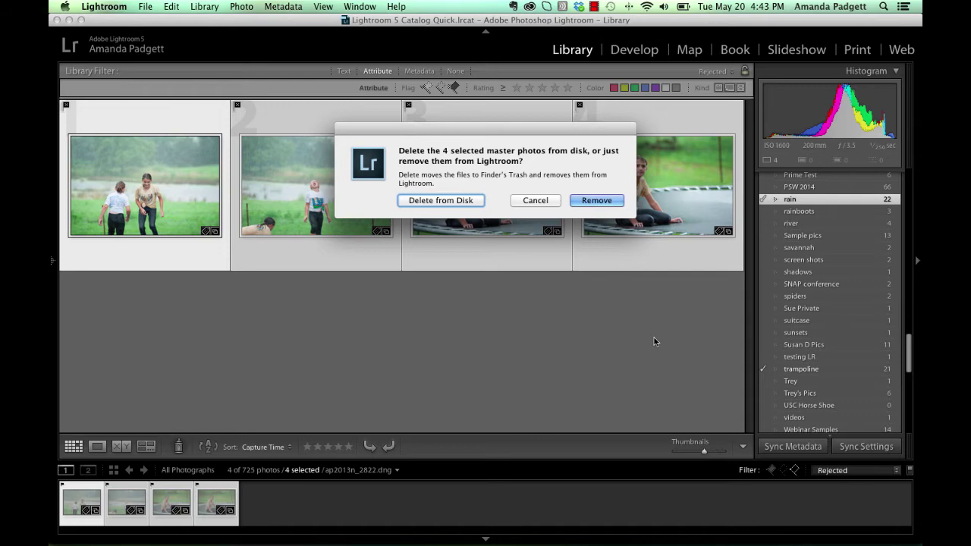
Step: Delete the four rejected photos from disk and confirm the permanent deletion
click(441, 201)
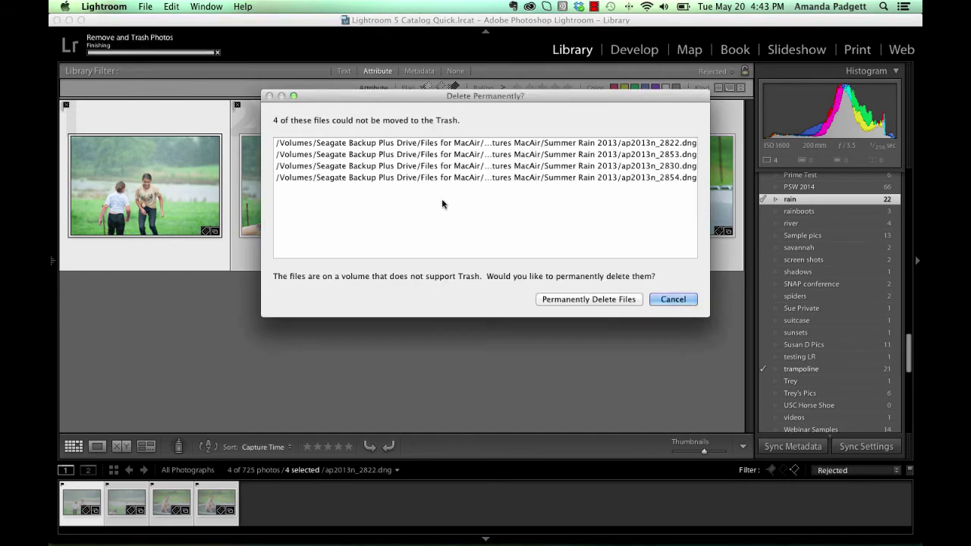
click(588, 300)
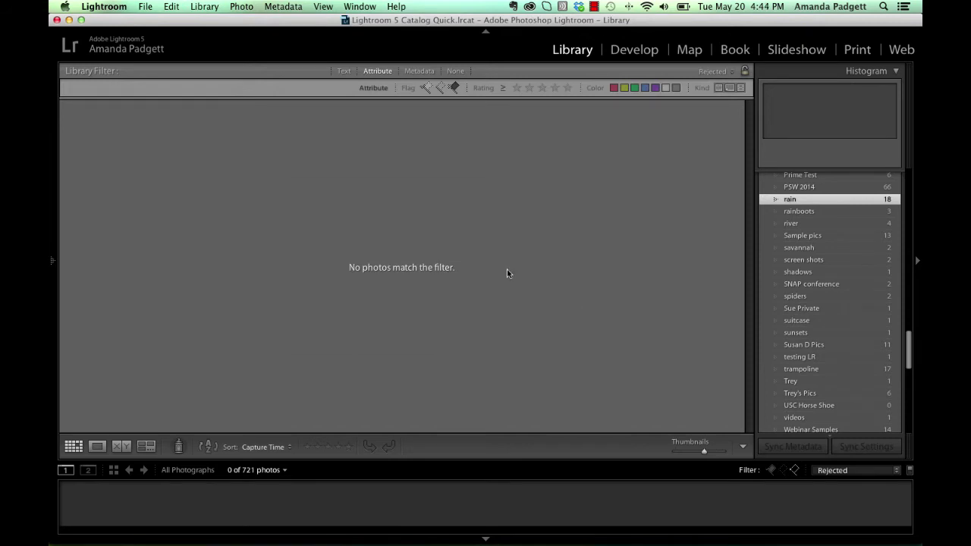
Step: Turn filters off, then filter by the rain keyword to show 18 of 721 photos
click(855, 471)
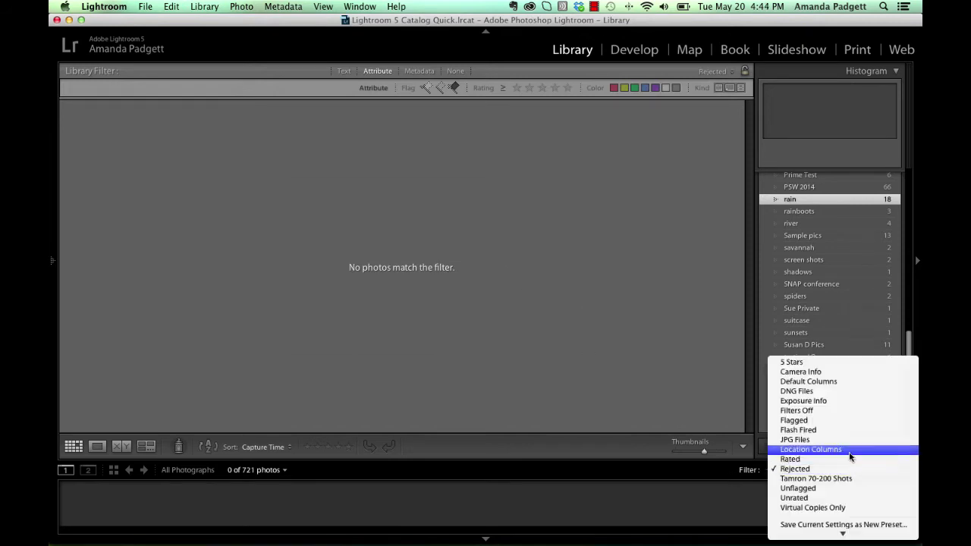
click(846, 411)
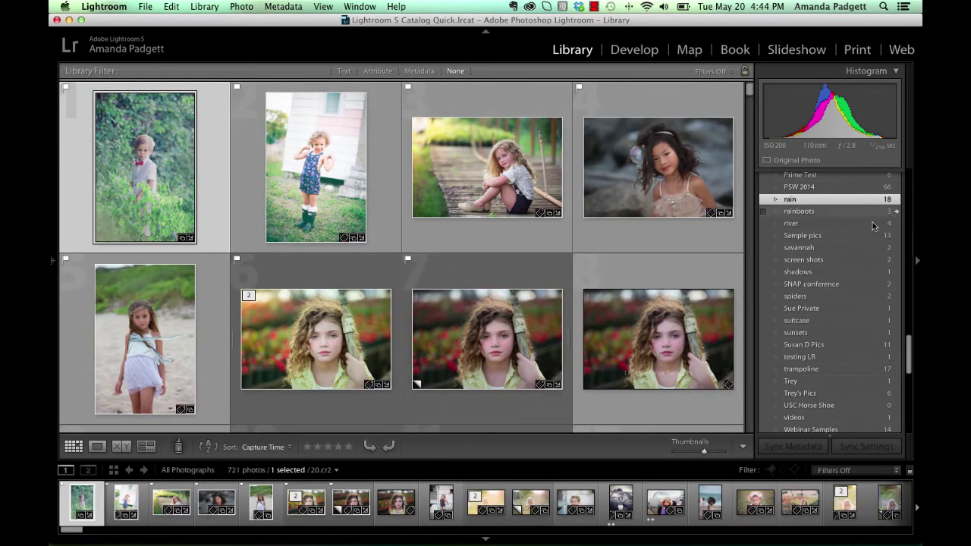
click(896, 199)
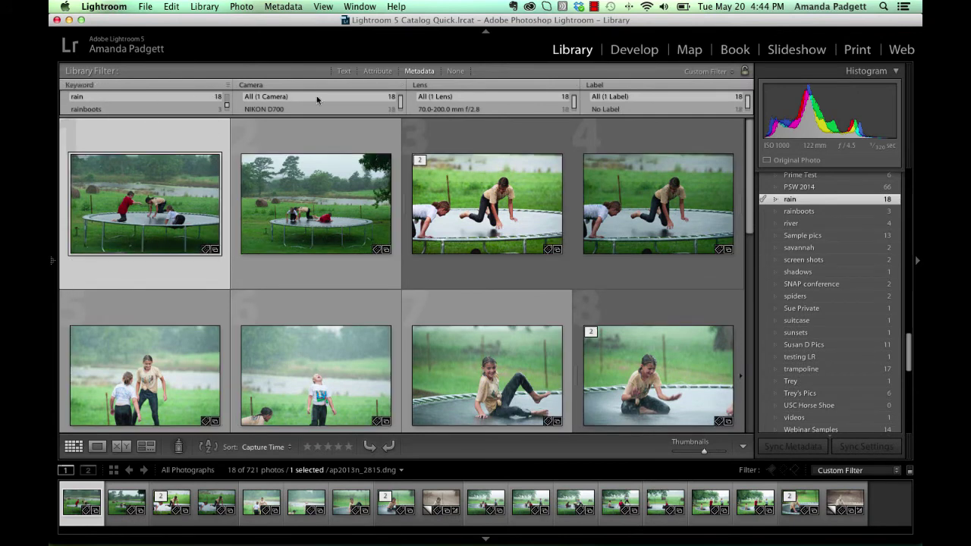
mouse_move(51, 260)
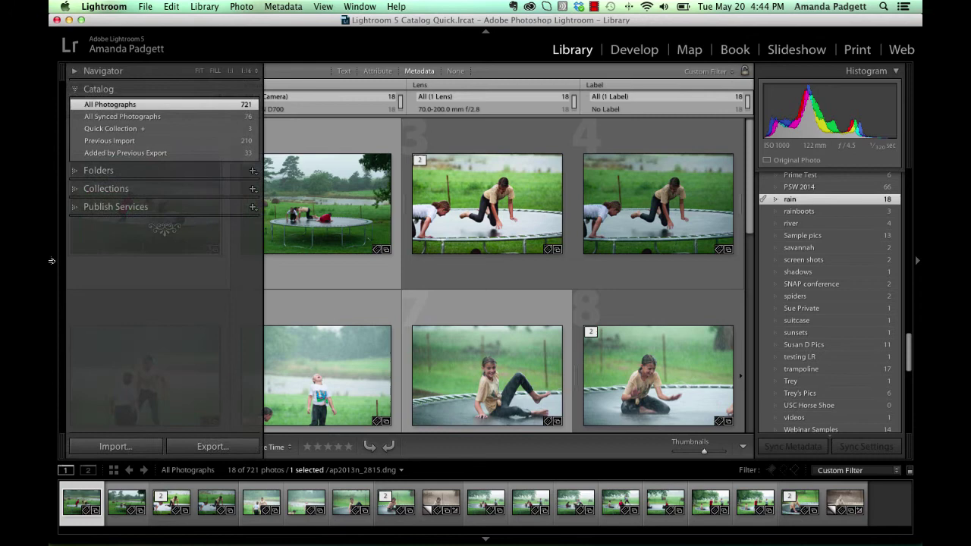
Step: Expand Collections and open Playing in the Rain, now 17 photos with filters off
click(73, 191)
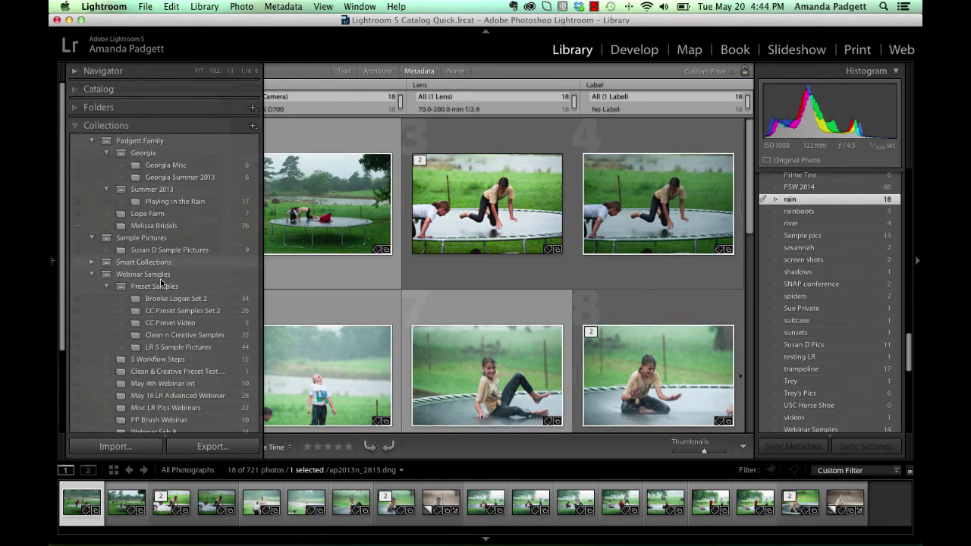
click(174, 201)
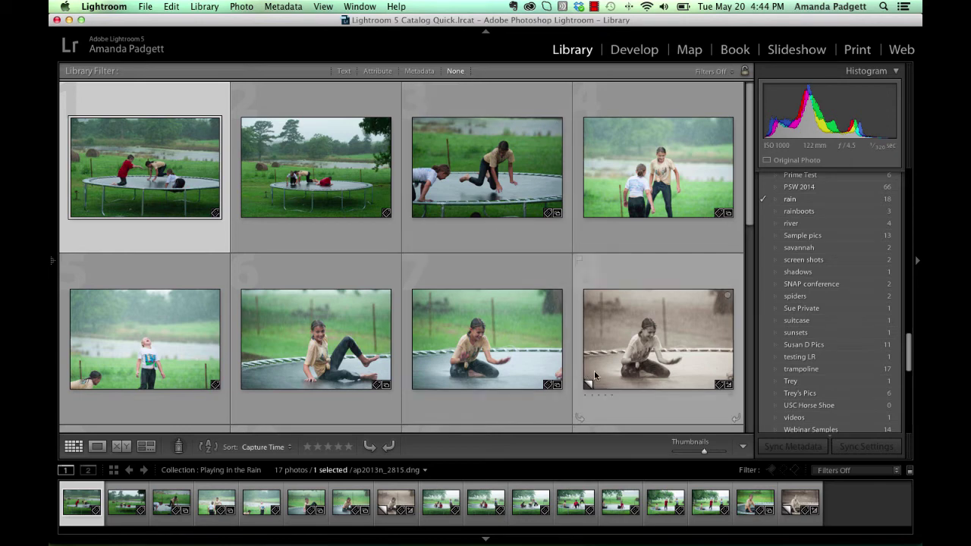
click(839, 470)
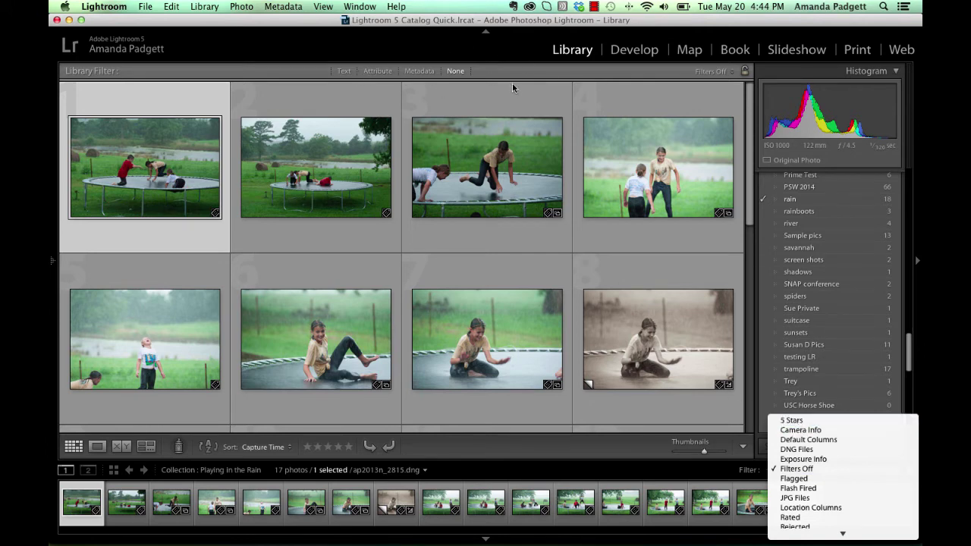
Step: Open Finder, add the PP Library Filters folder to favorites, and go to the Desktop
key(Escape)
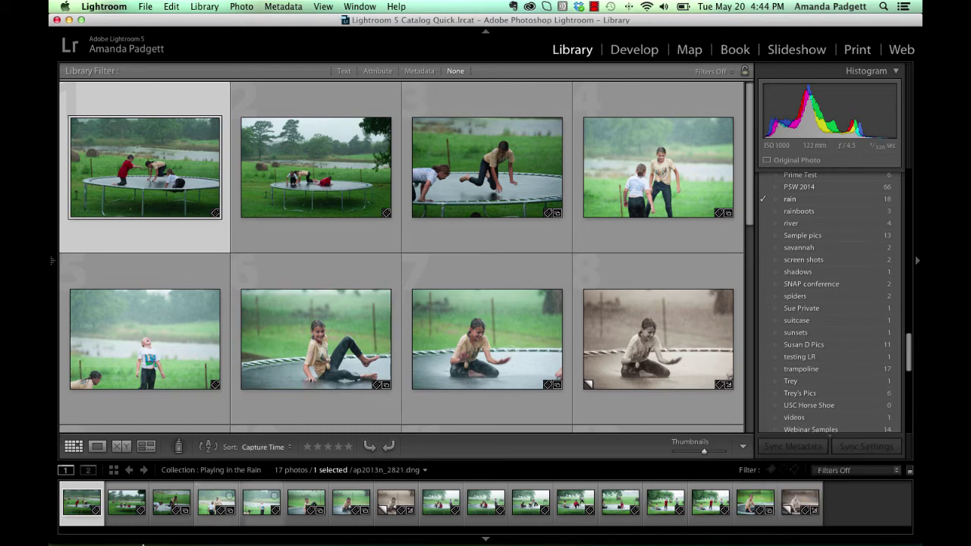
click(98, 527)
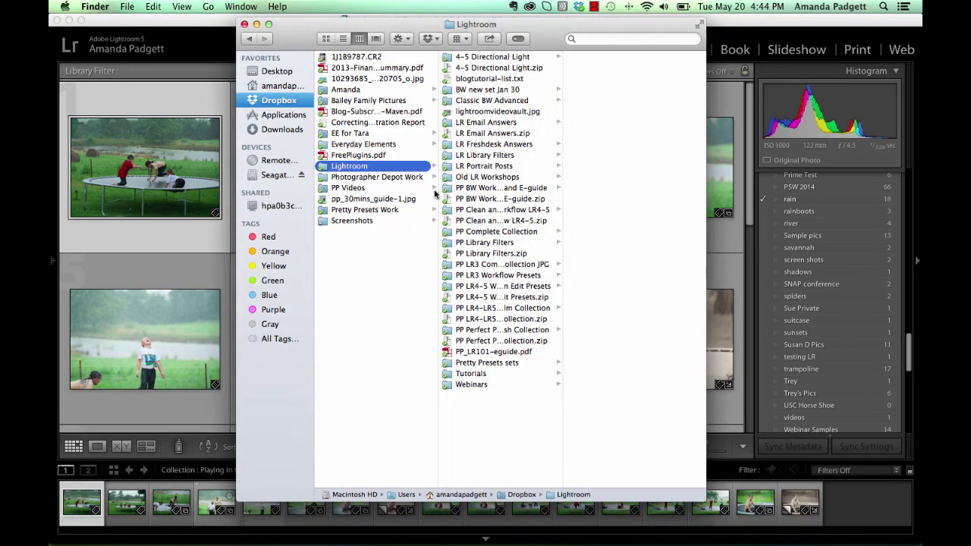
click(493, 243)
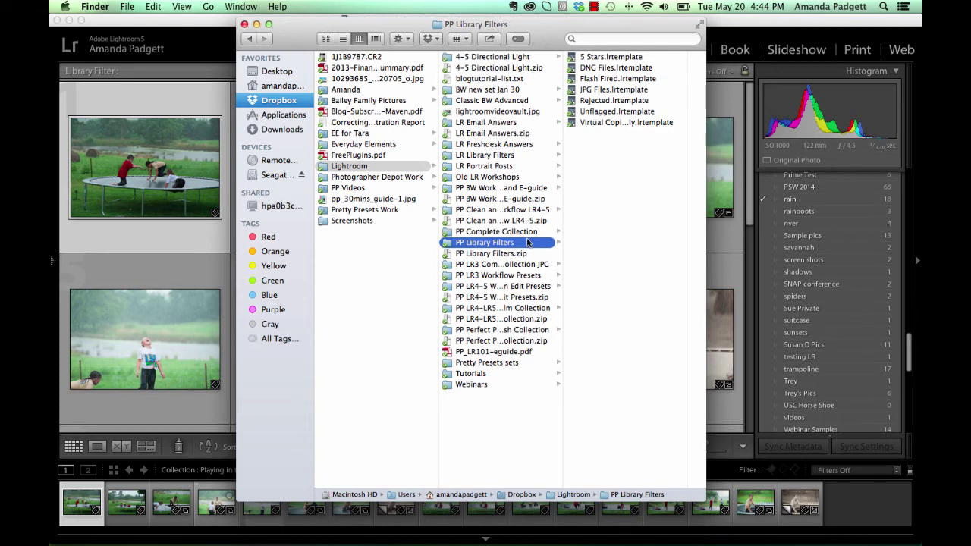
drag(505, 243, 284, 76)
click(278, 70)
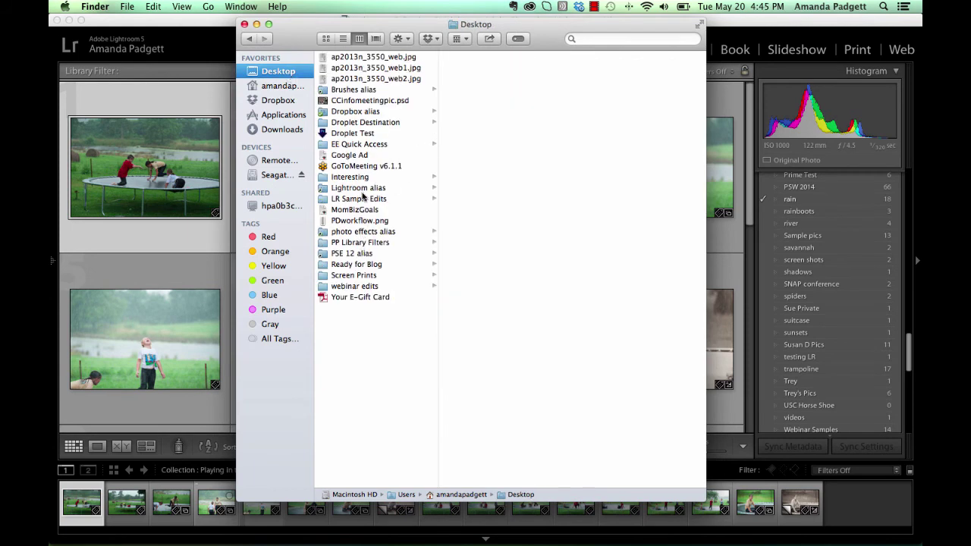
Step: Select all seven .lrtemplate presets in Desktop's PP Library Filters folder, then return to Lightroom
click(373, 244)
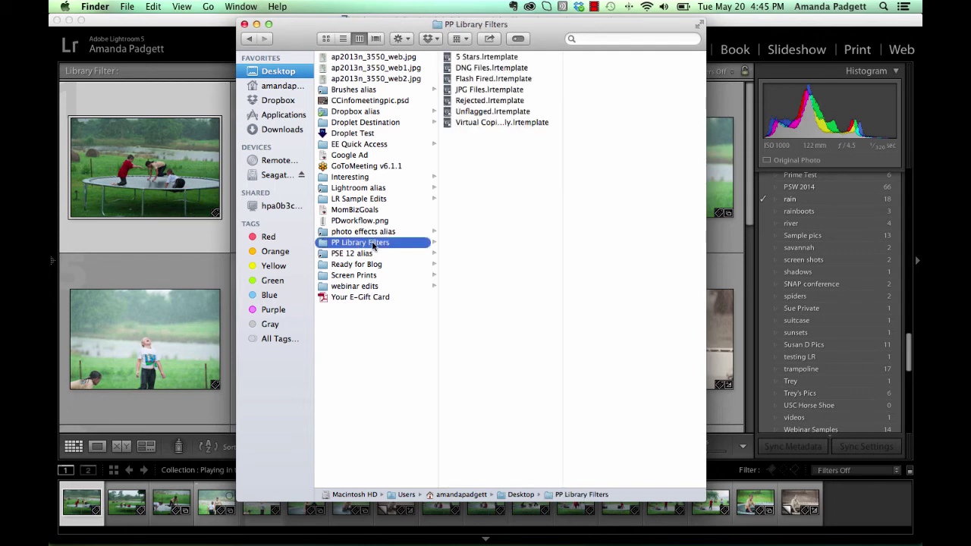
drag(506, 146, 479, 56)
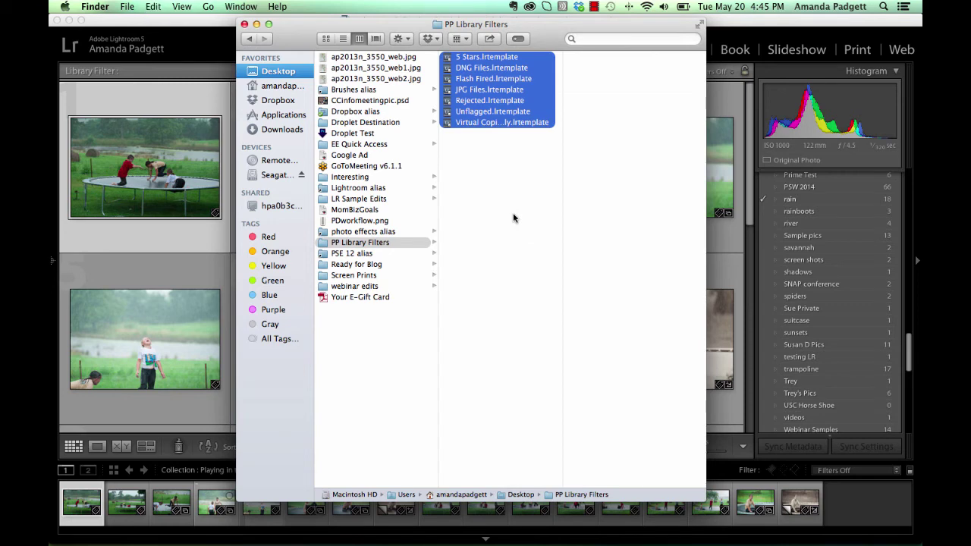
click(200, 68)
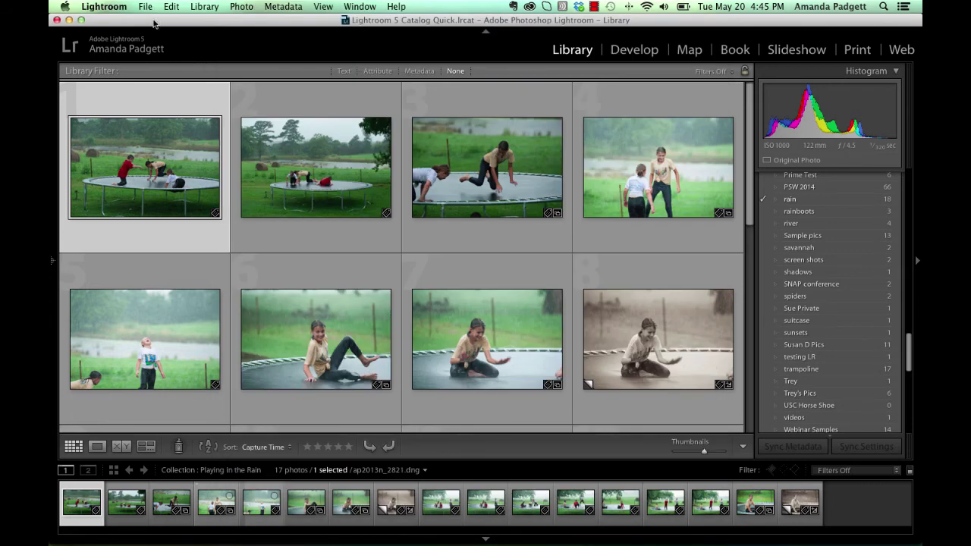
Step: From Lightroom Preferences' Presets tab, show the Lightroom presets folder in Finder
click(109, 8)
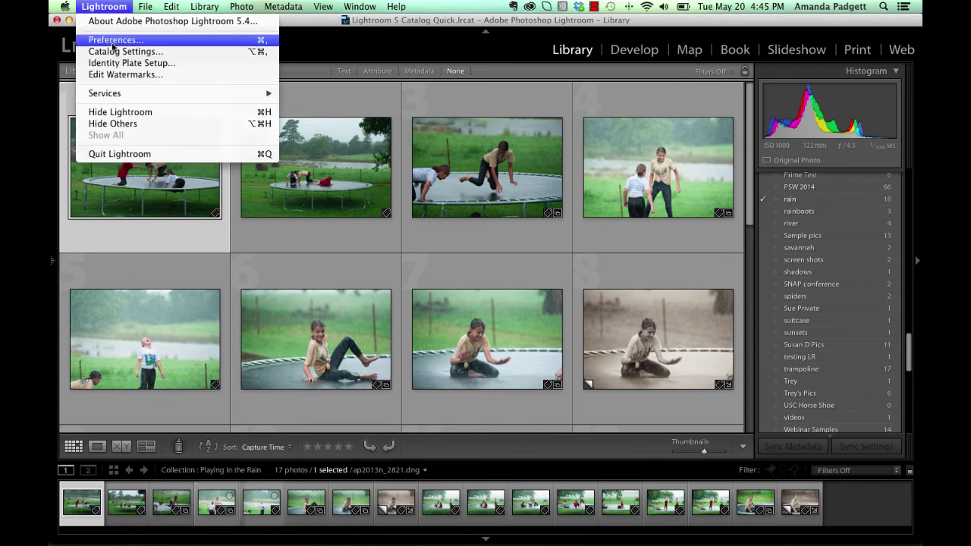
mouse_move(171, 6)
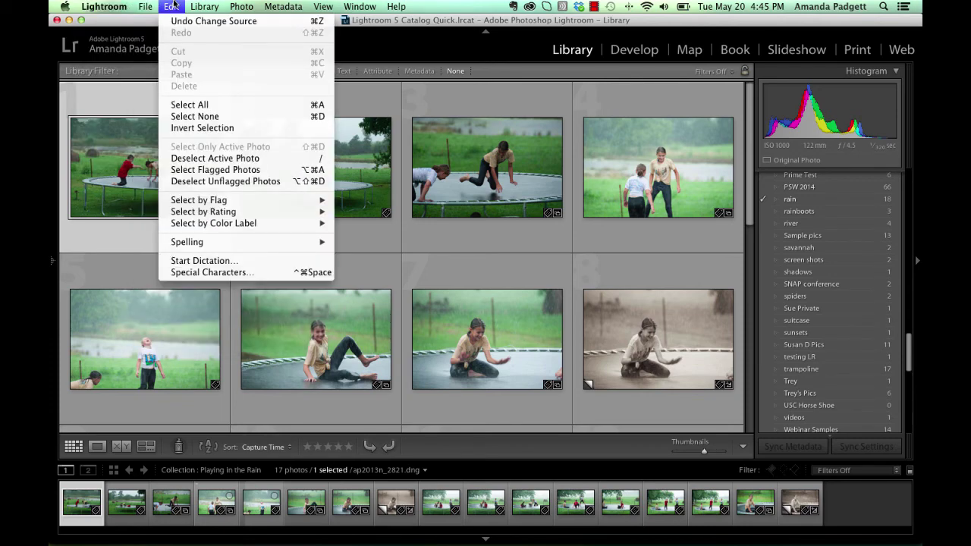
mouse_move(102, 6)
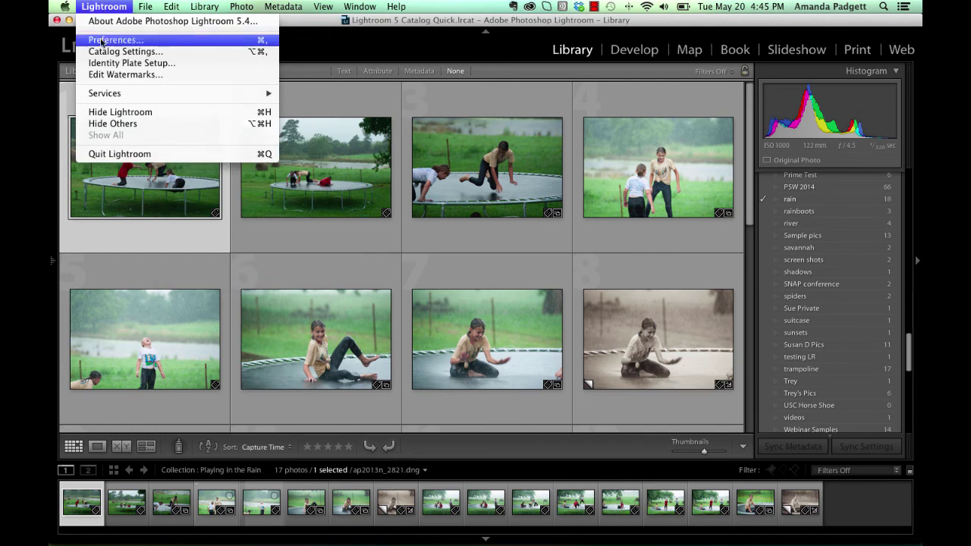
click(110, 39)
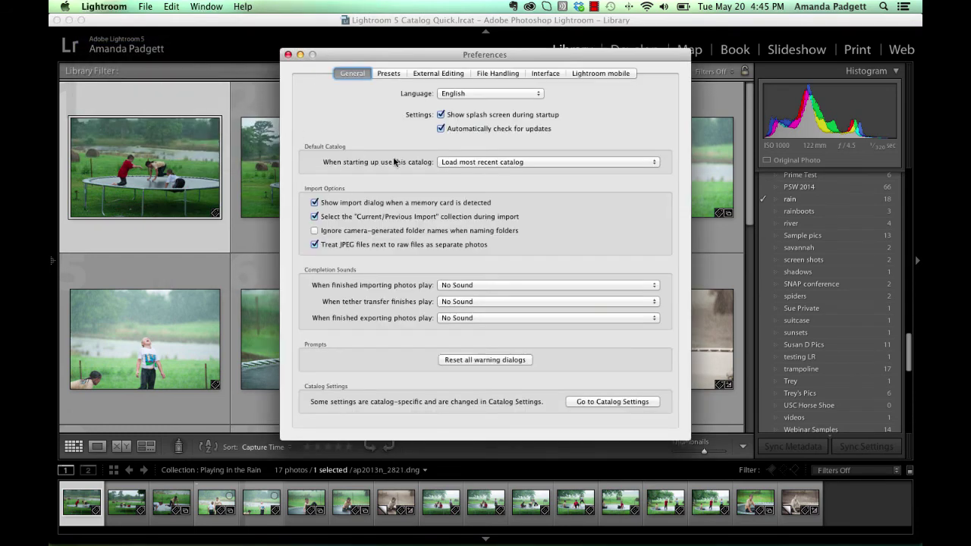
click(392, 75)
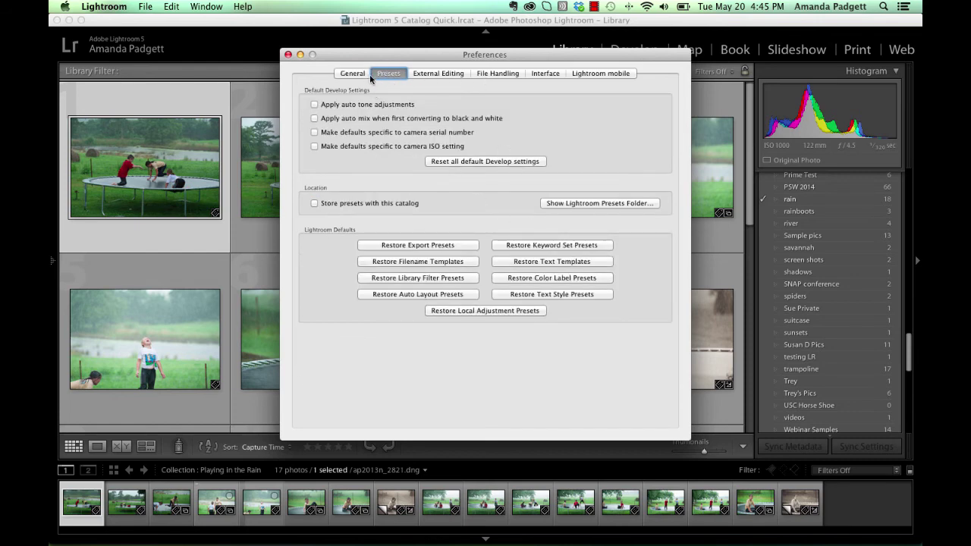
click(584, 204)
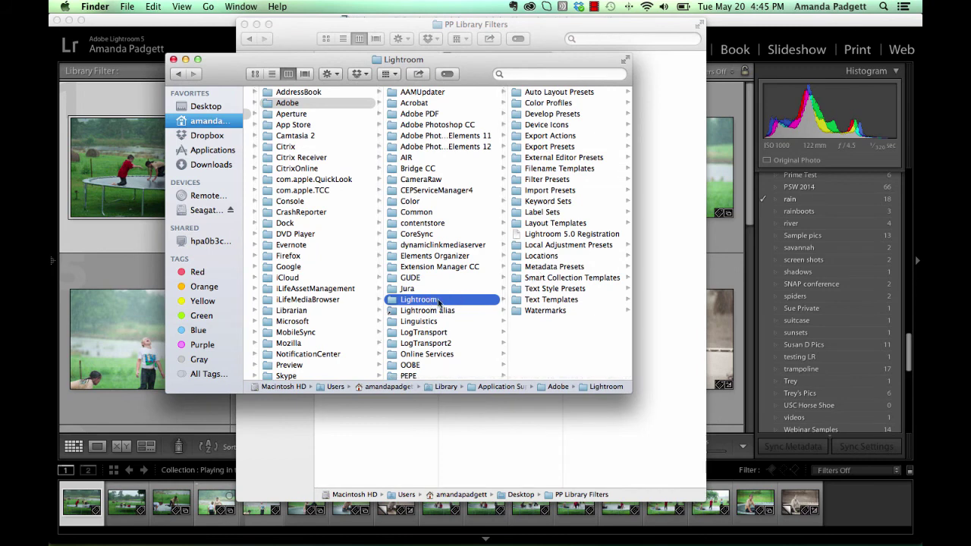
Step: Check the .lrtemplate files in the Filter Presets folder, then close that Finder window
click(549, 180)
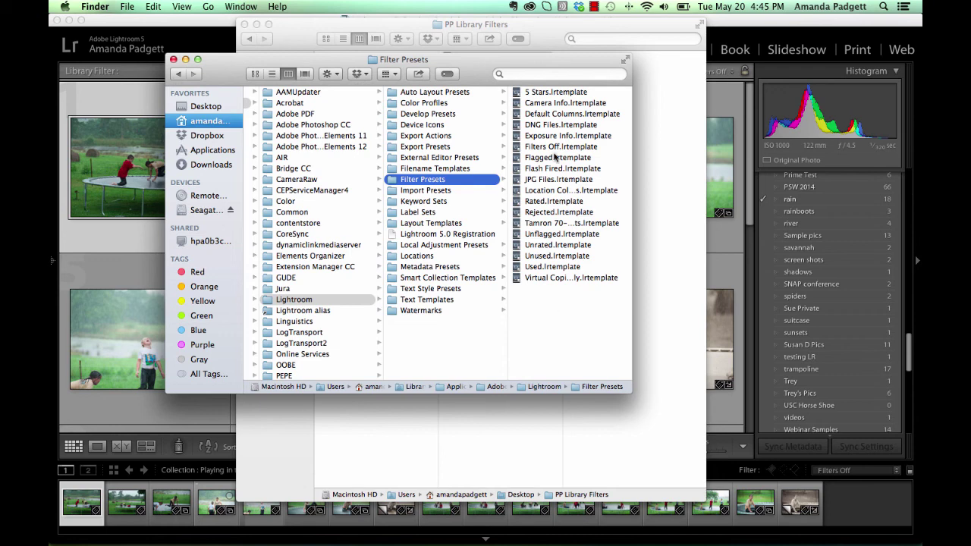
click(173, 59)
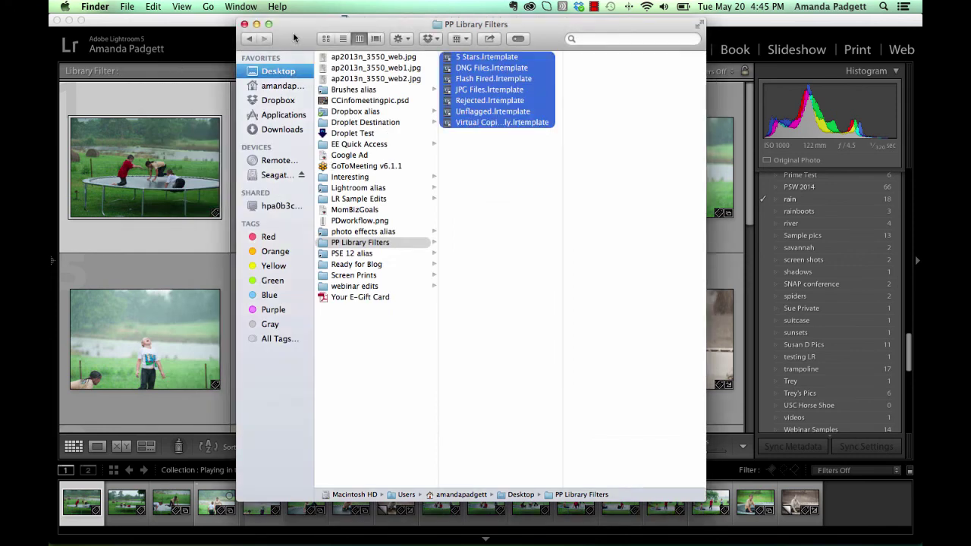
Step: Close the PP Library Filters Finder window and the Lightroom Preferences dialog
click(244, 24)
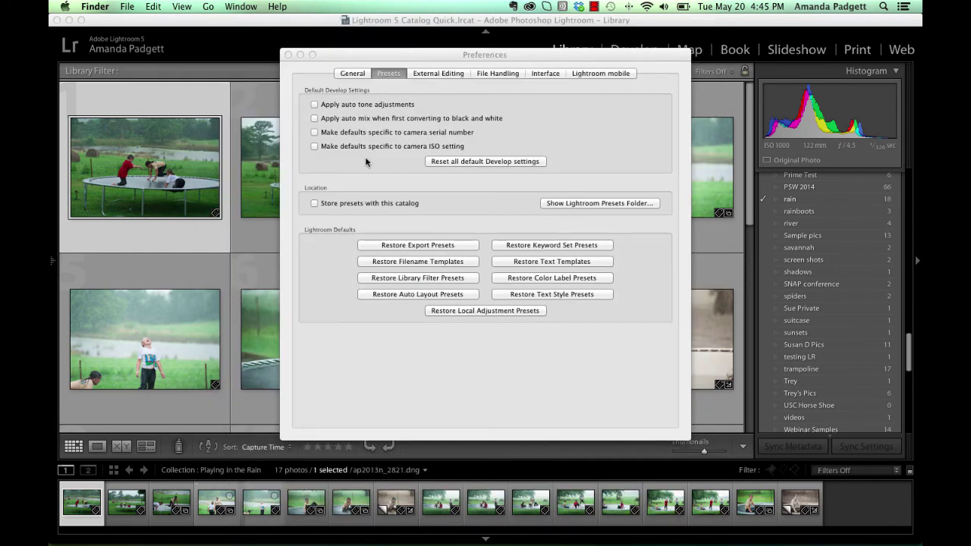
click(288, 54)
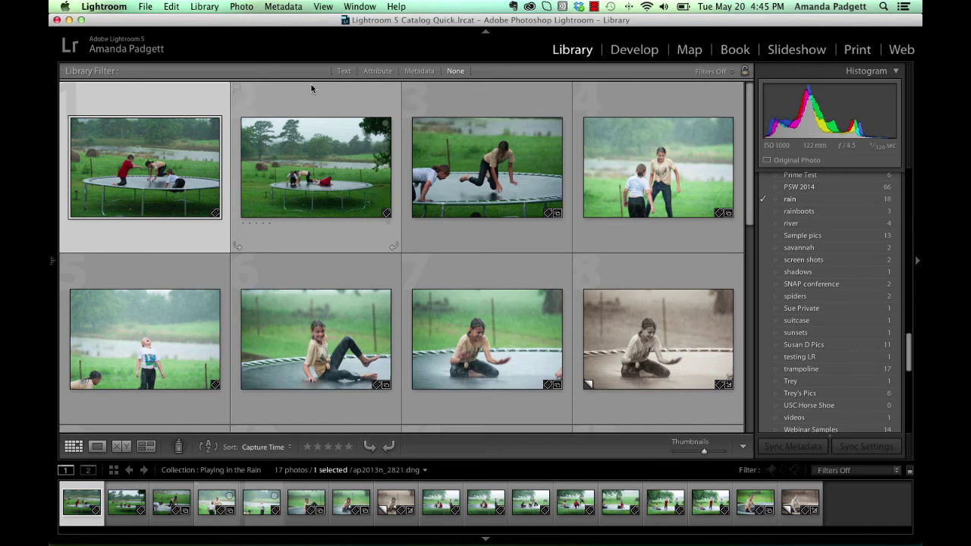